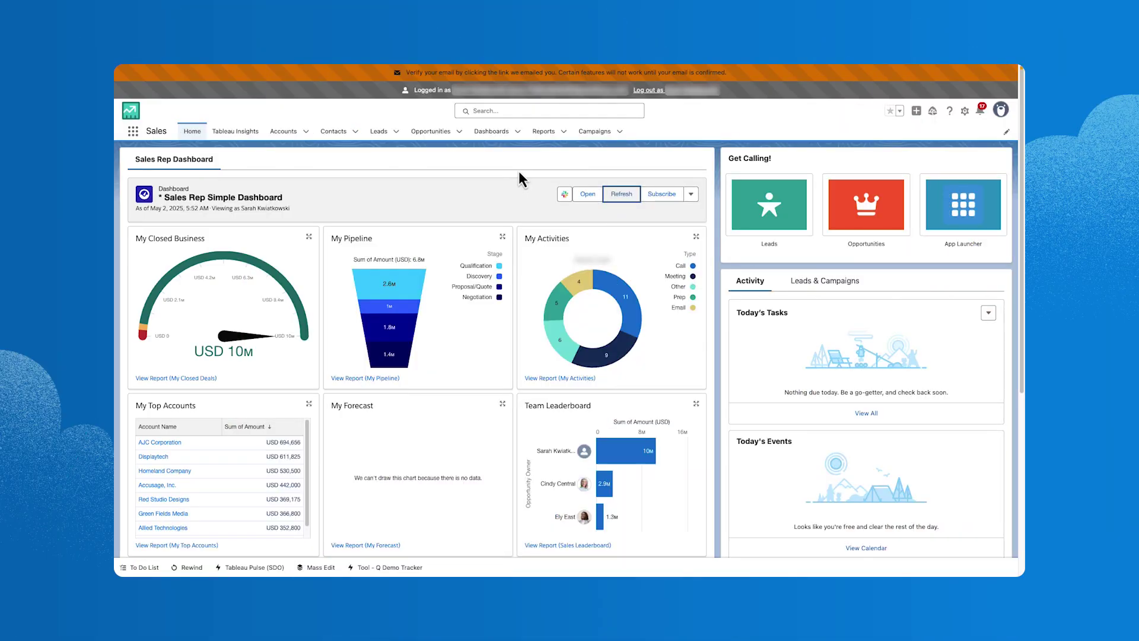
Check Monthly Newsletter's hierarchy (July and June Newsletter) and return to the Campaigns list.
click(593, 137)
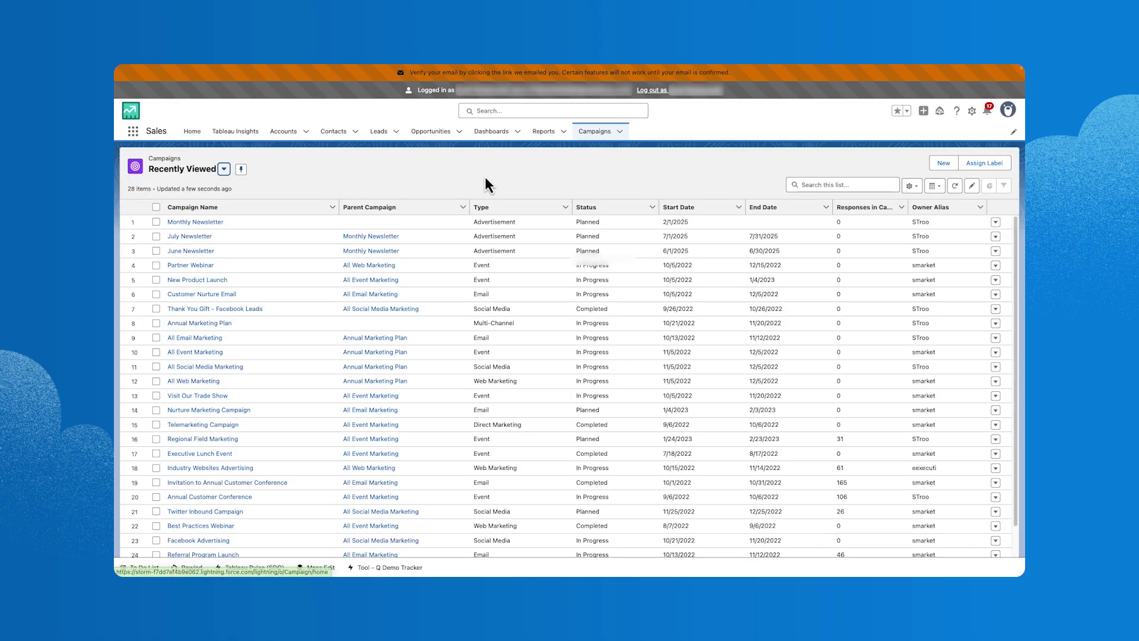
click(191, 223)
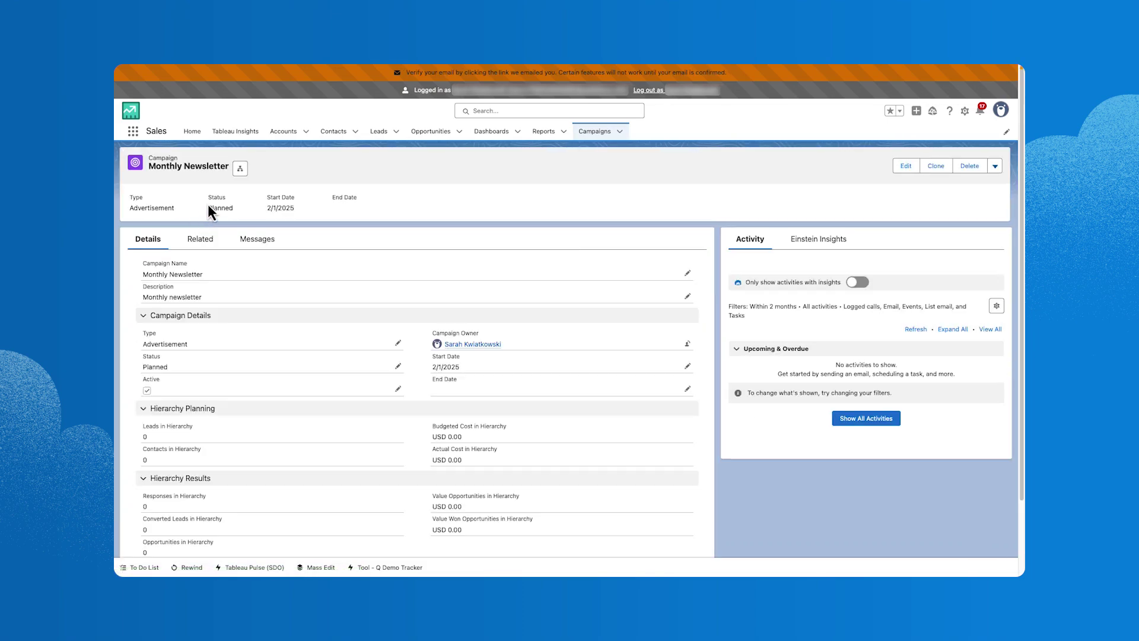
click(240, 170)
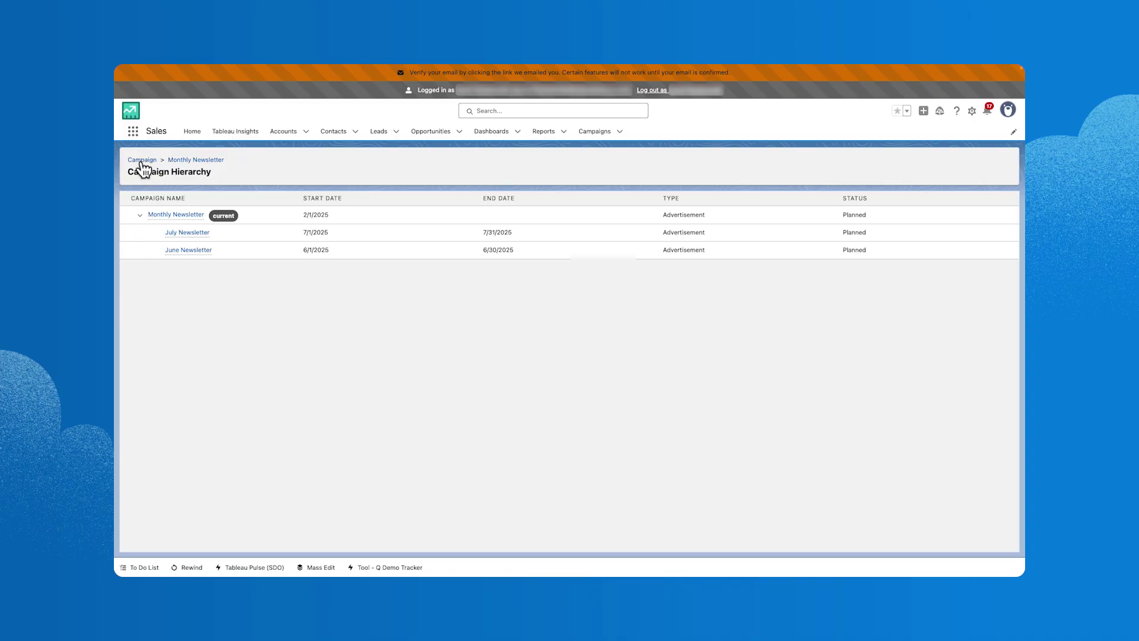
click(143, 161)
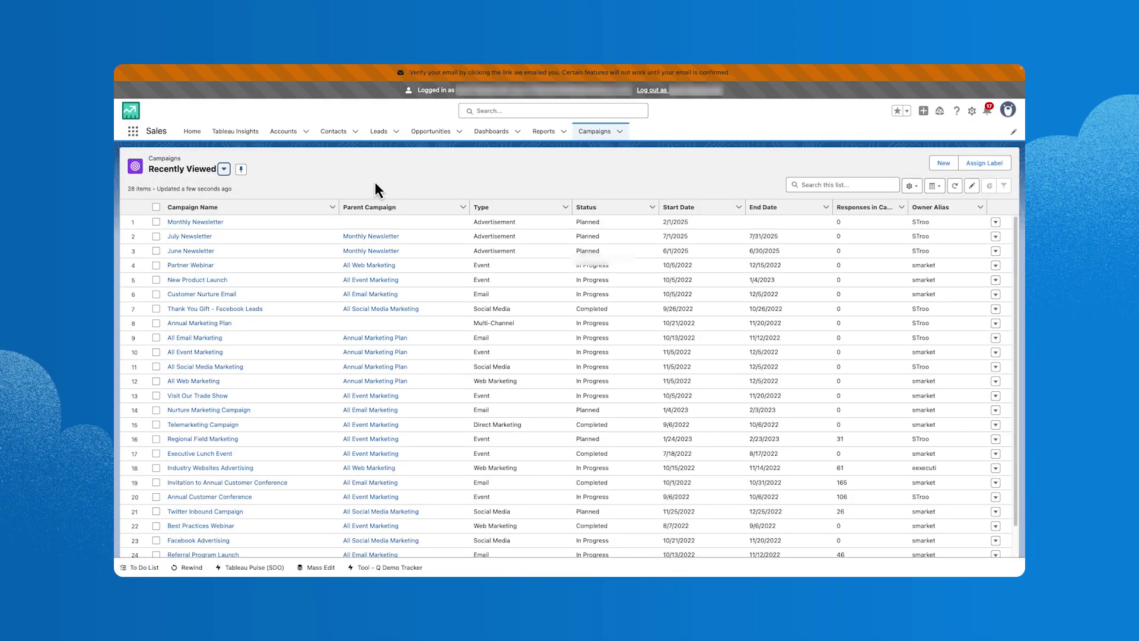
Start a child campaign named 'September Newsletter' with description 'September newsletter'.
click(948, 166)
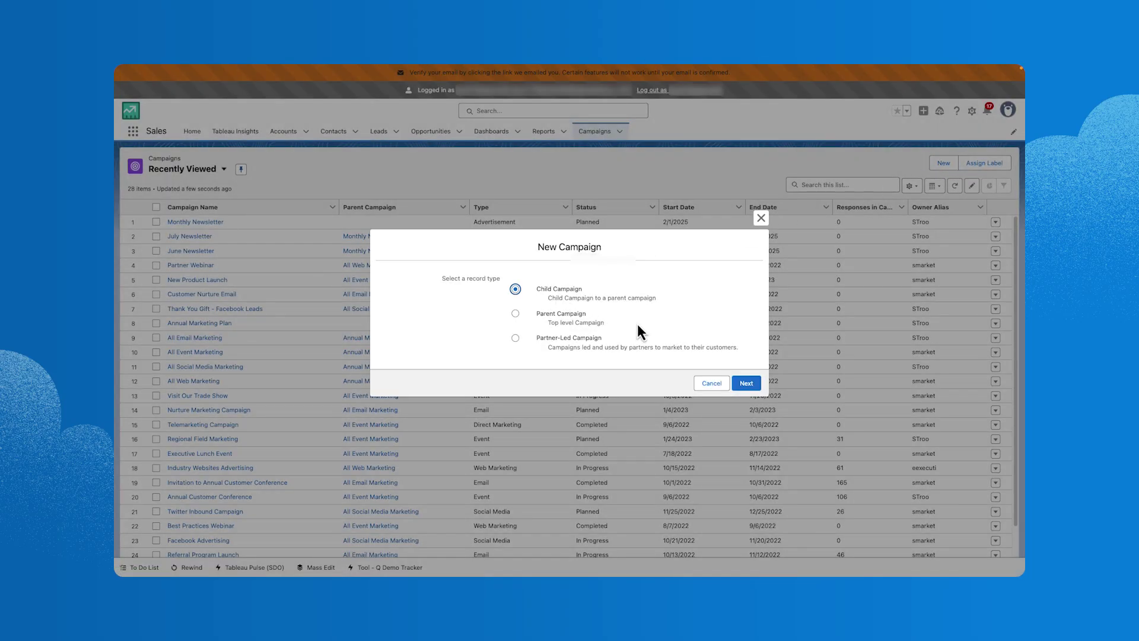
click(742, 384)
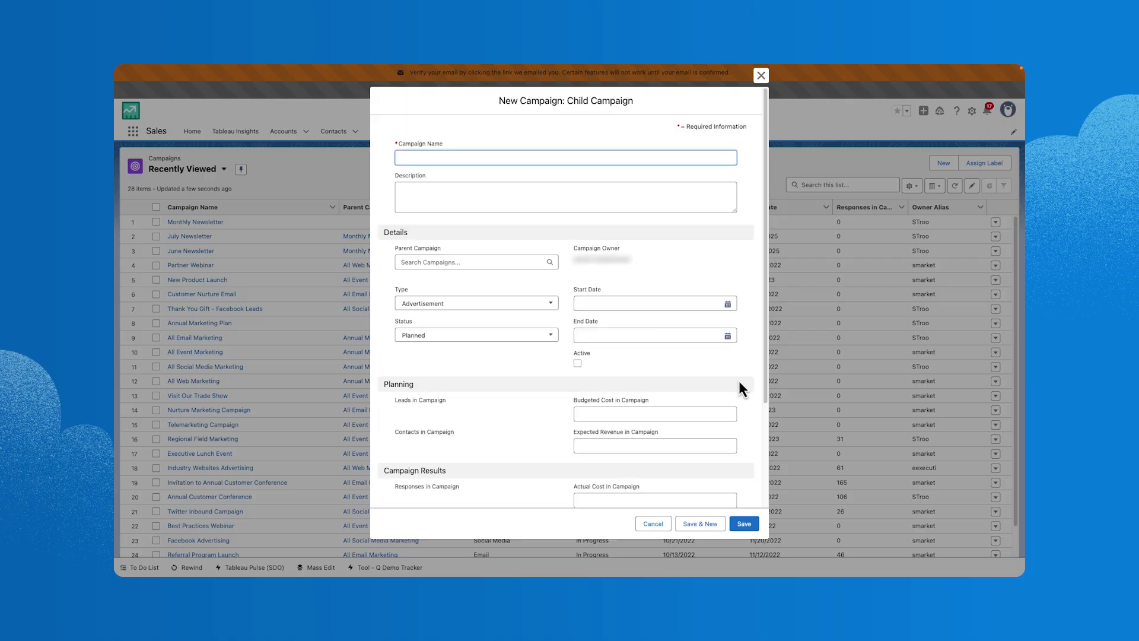
text(September Newsletter)
key(Tab)
text(September newsletter)
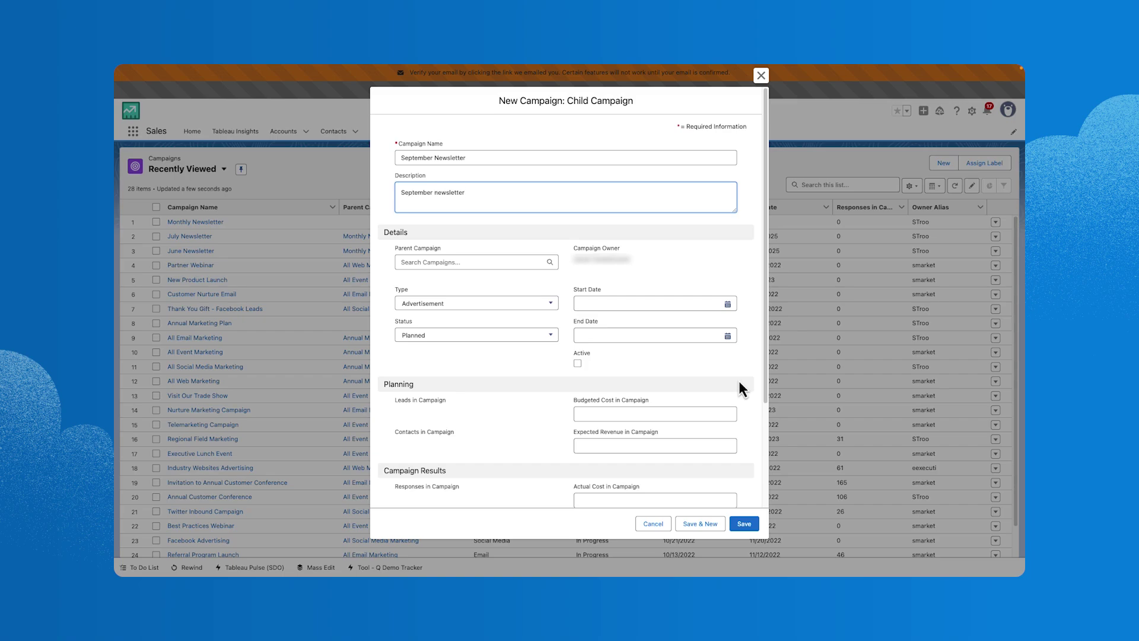
Set the parent campaign to Monthly Newsletter, type Email, and status Planned.
click(471, 263)
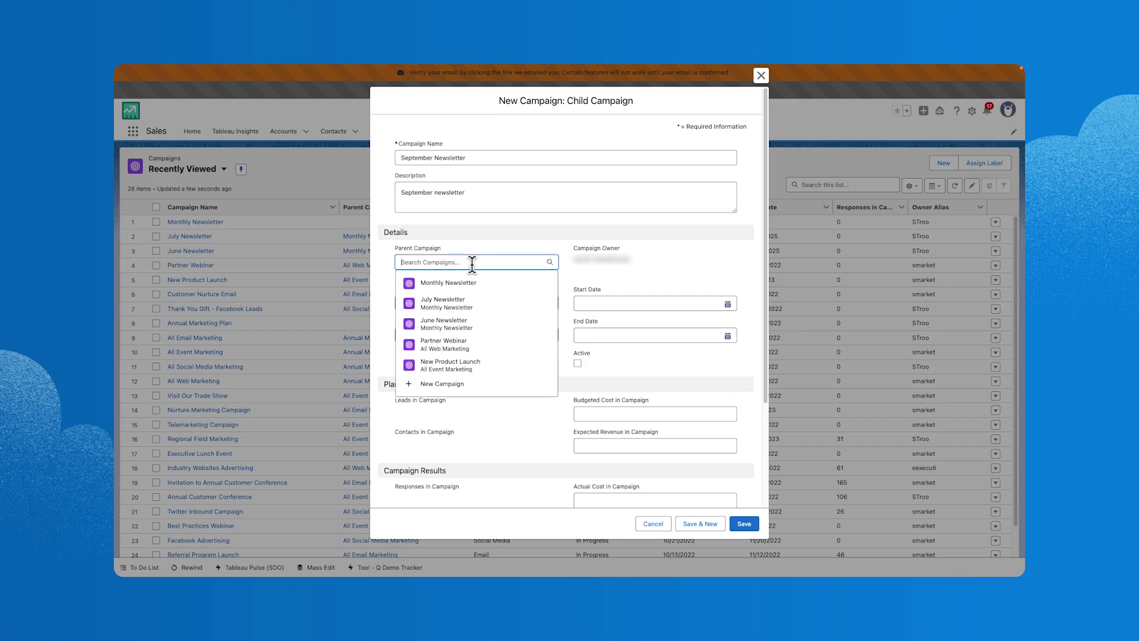
click(445, 291)
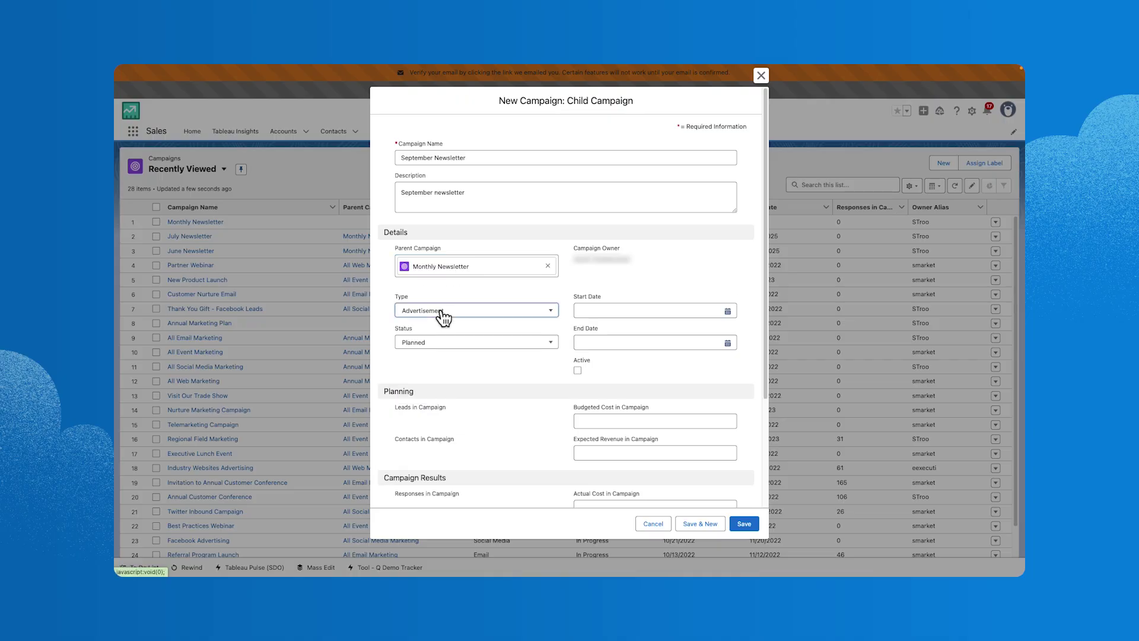
click(445, 313)
click(429, 361)
click(446, 346)
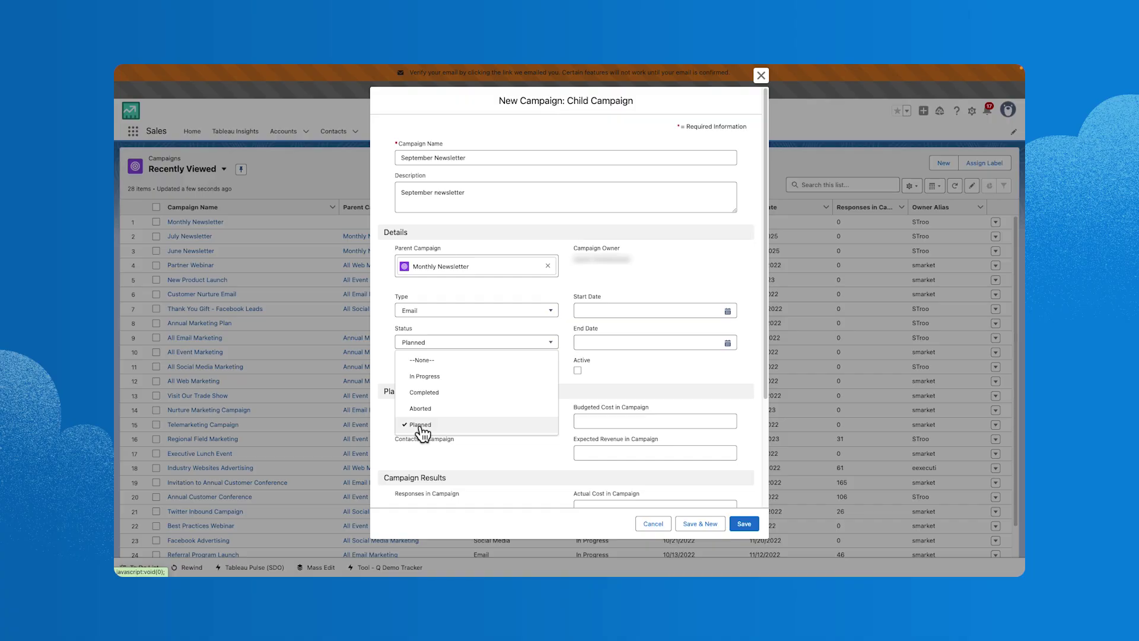
Set the campaign dates to 9/1/2025 through 9/30/2025 and mark it Active.
click(637, 307)
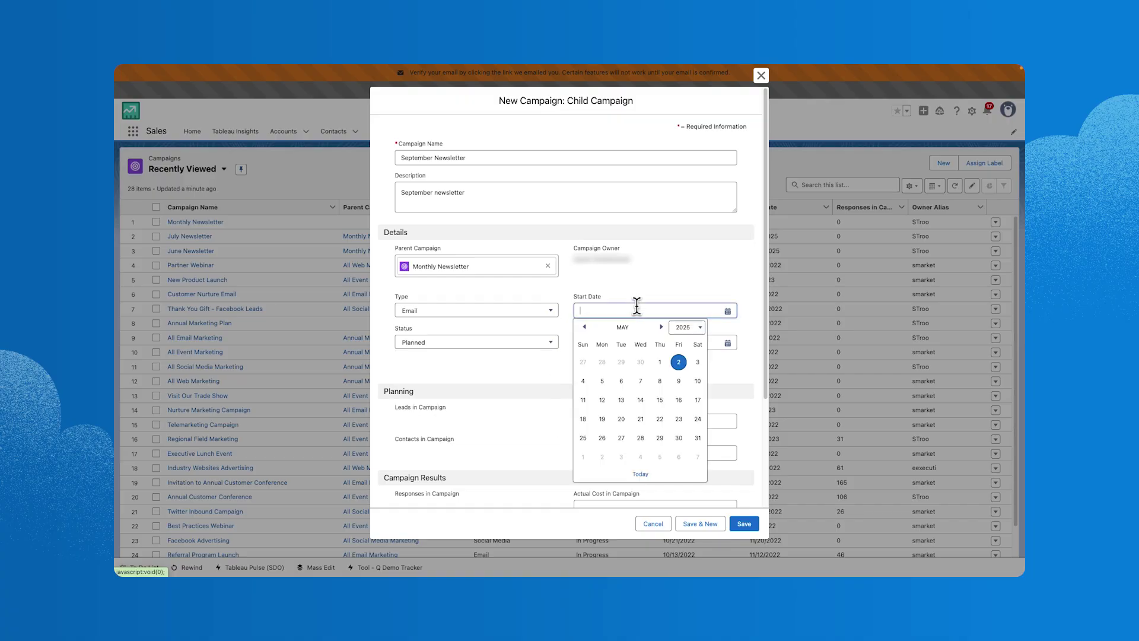
click(661, 327)
click(661, 327)
click(661, 326)
click(661, 327)
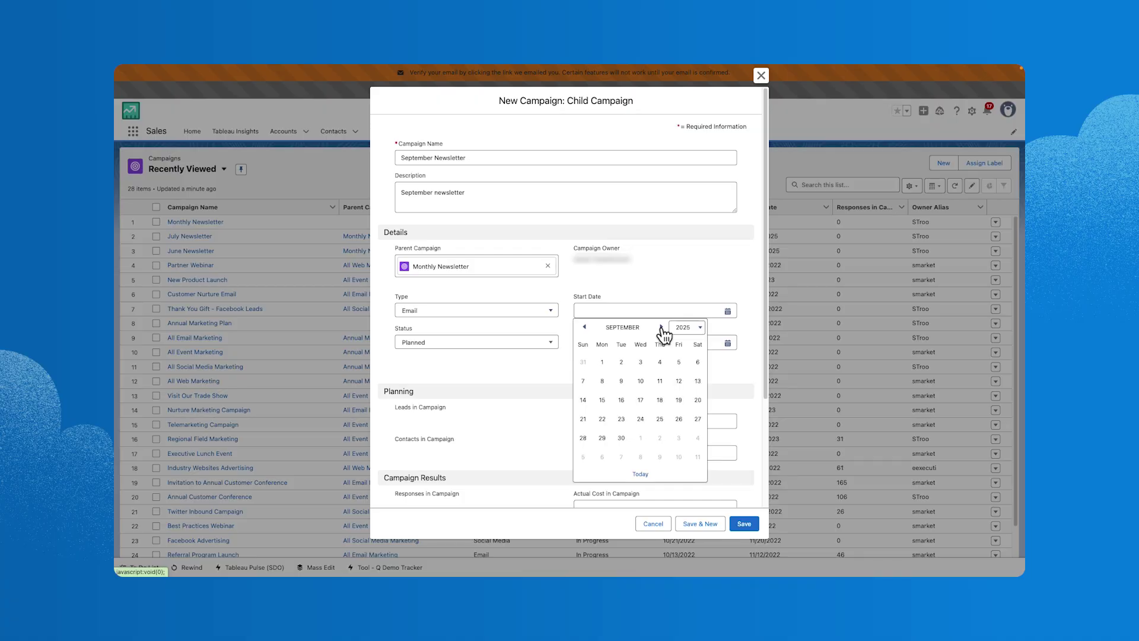
click(602, 363)
click(608, 343)
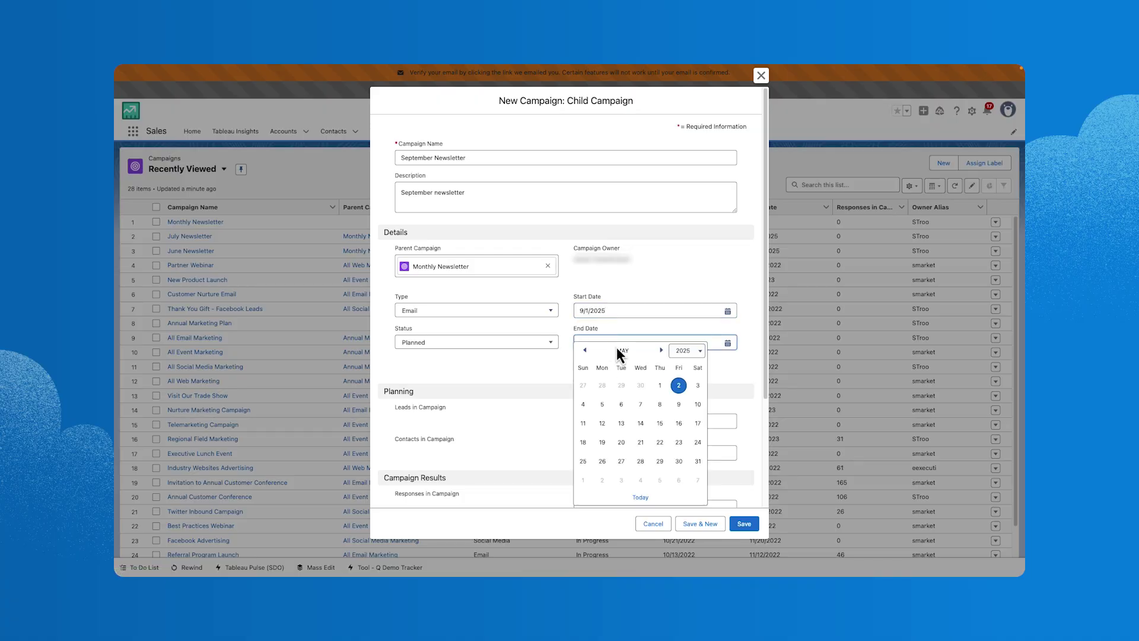
click(661, 350)
click(661, 350)
click(661, 350)
click(661, 350)
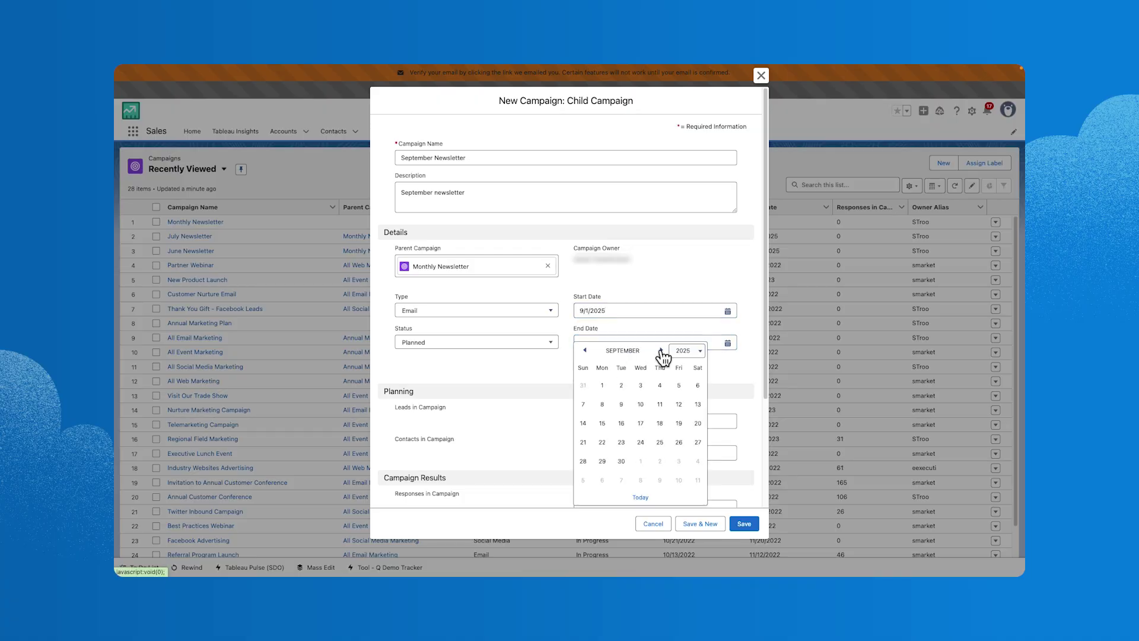
click(621, 461)
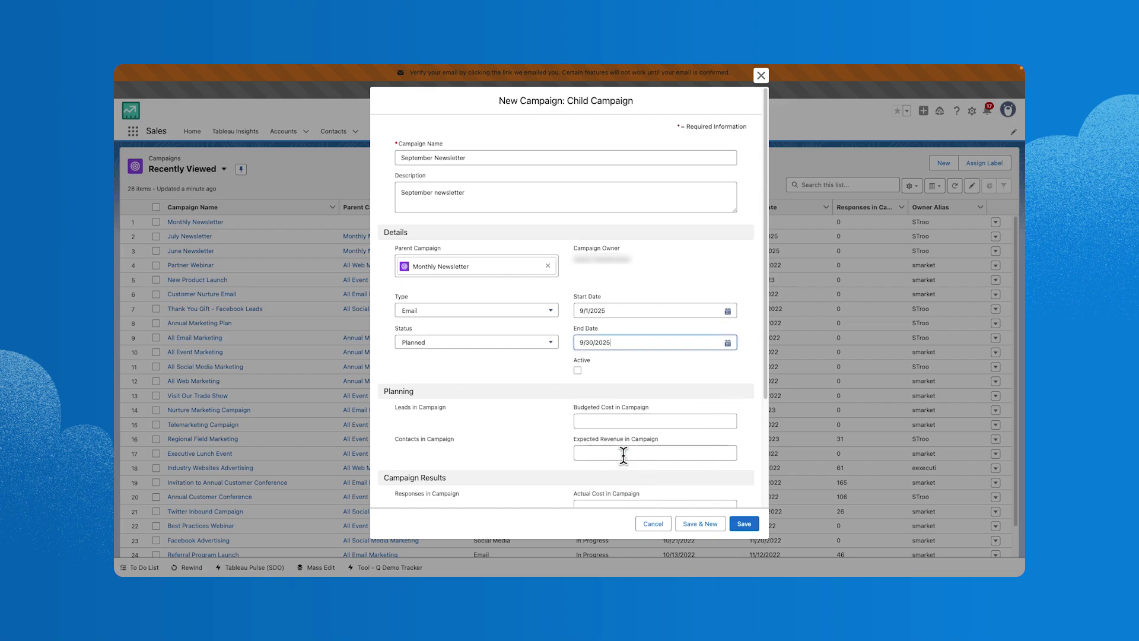
click(577, 371)
Enter budgeted cost 1,000, expected revenue 5,000 and actual cost 1,500, then save.
scroll(605, 365, down, 2)
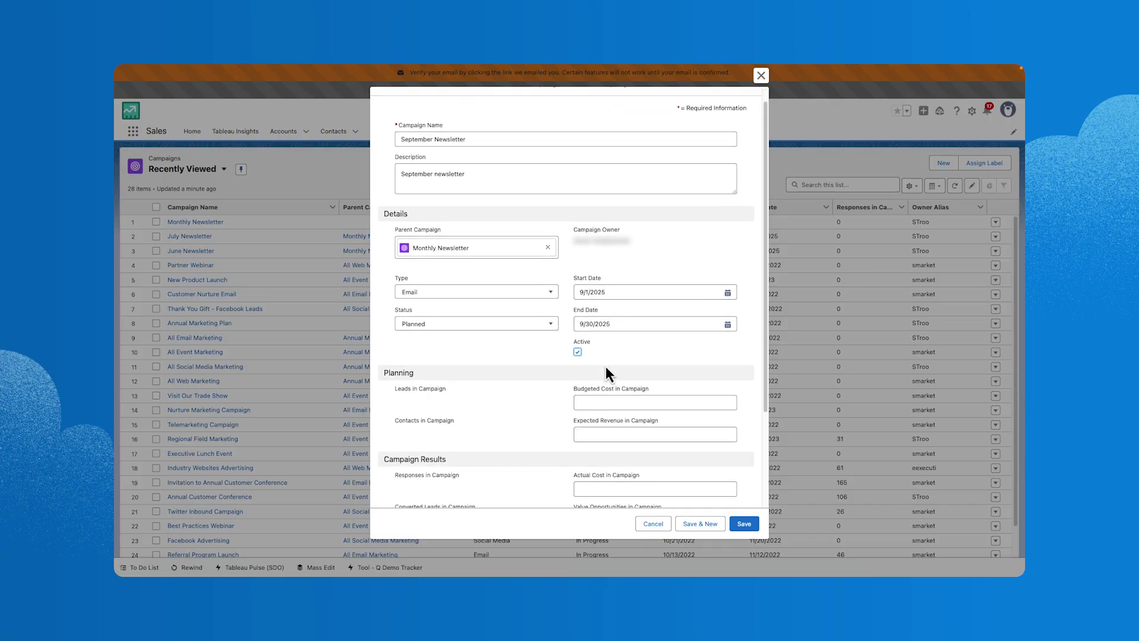
scroll(606, 368, down, 2)
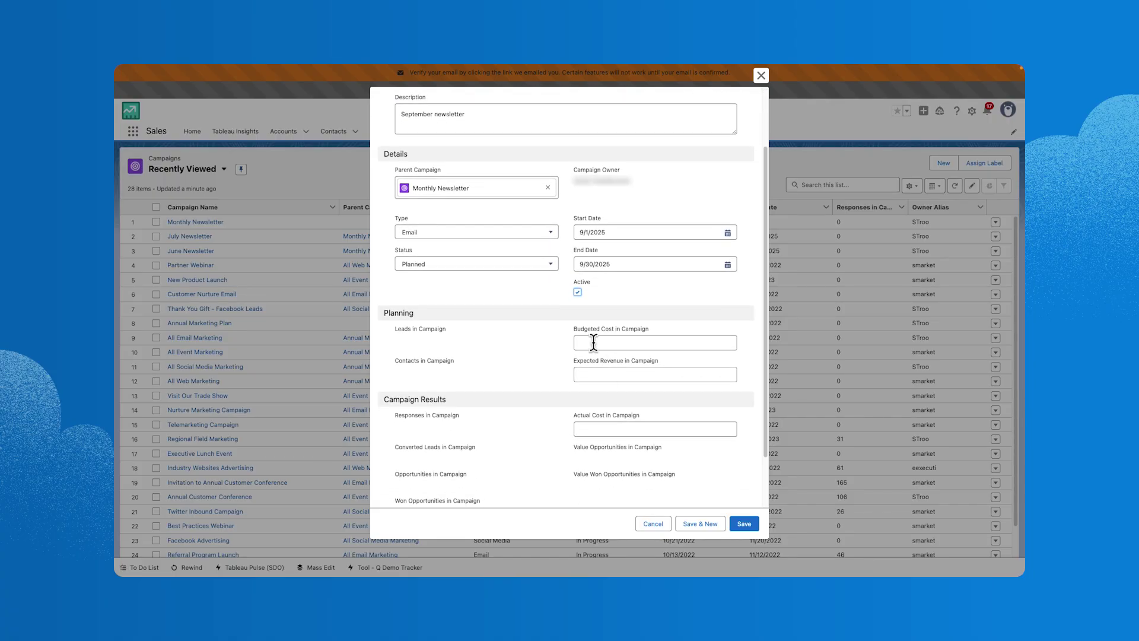
click(593, 343)
text(1,000)
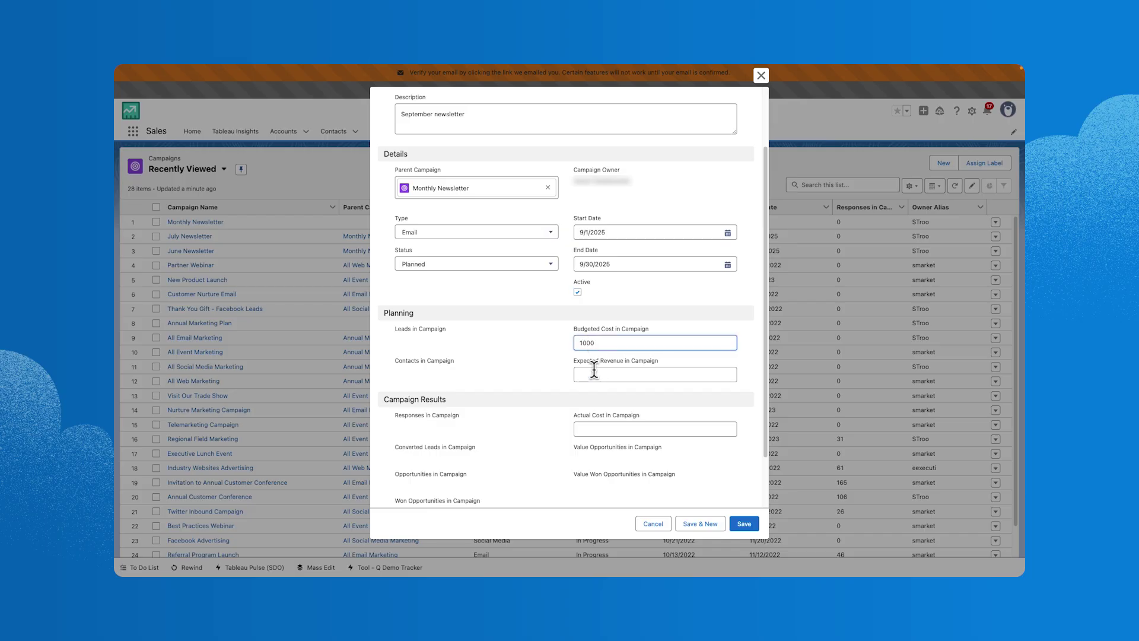
click(594, 372)
text(5,0)
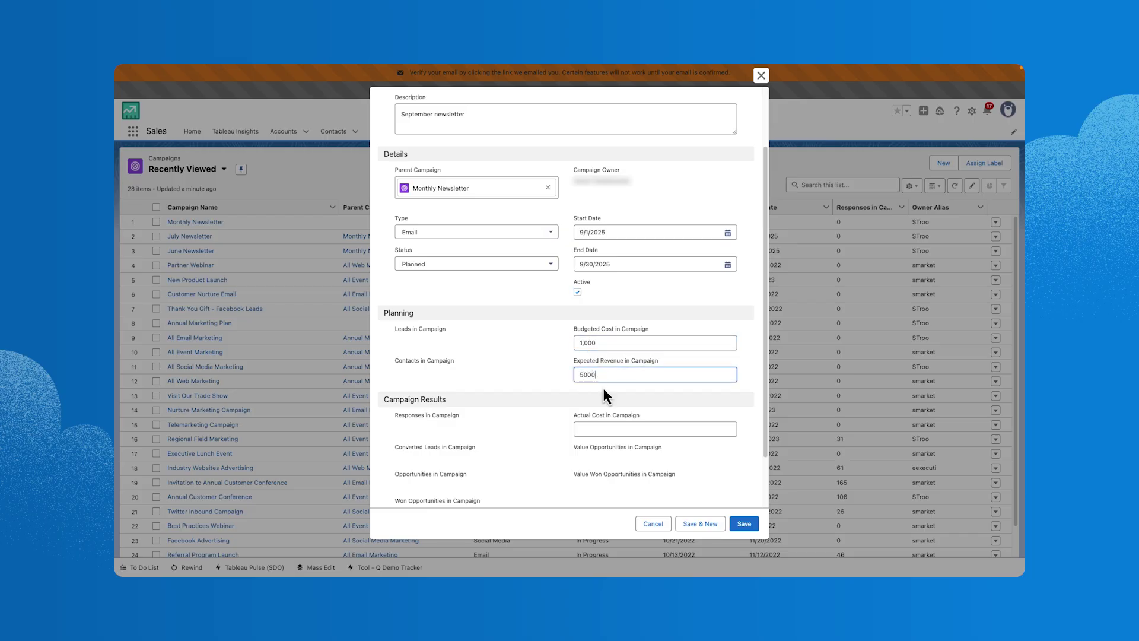
text(00)
click(591, 429)
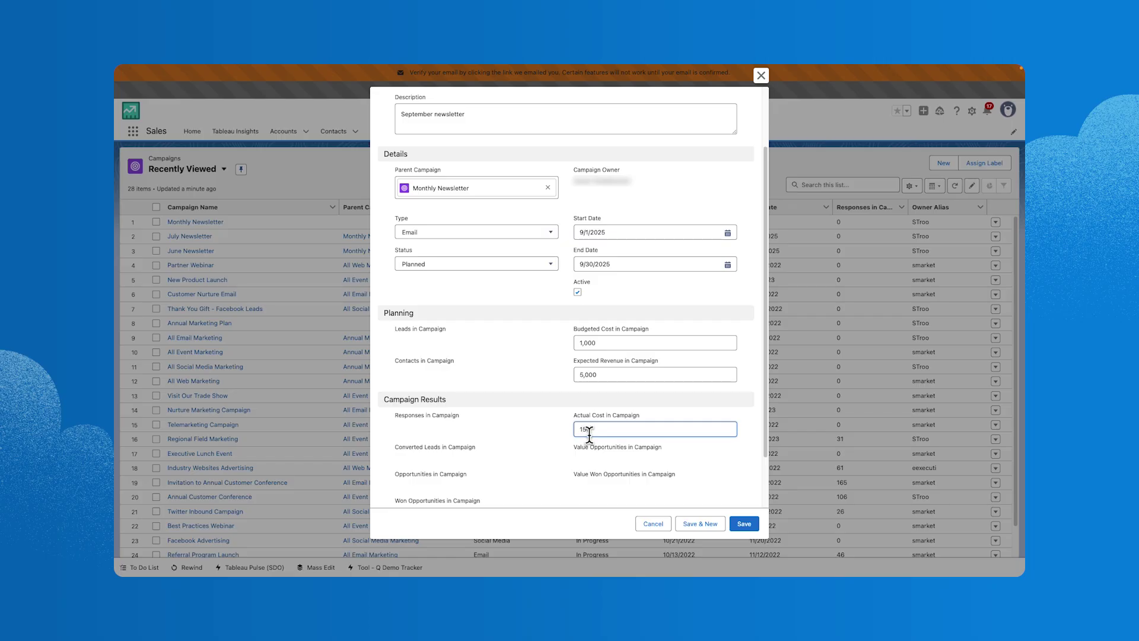
click(745, 523)
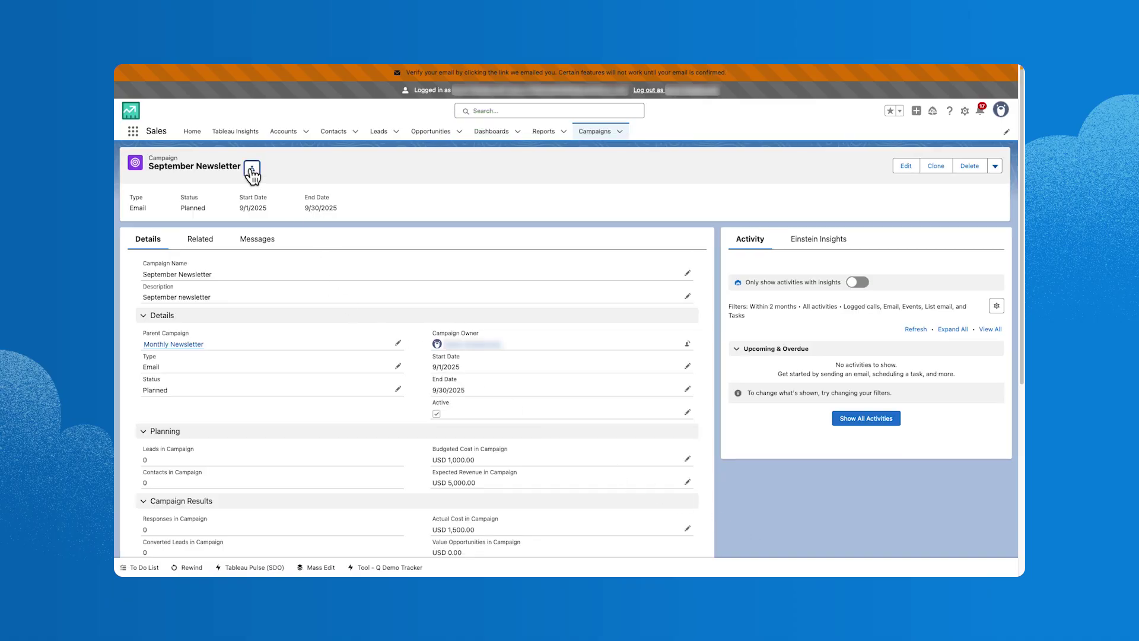
Verify September Newsletter appears under Monthly Newsletter, then view its Related lists showing zero members.
click(252, 169)
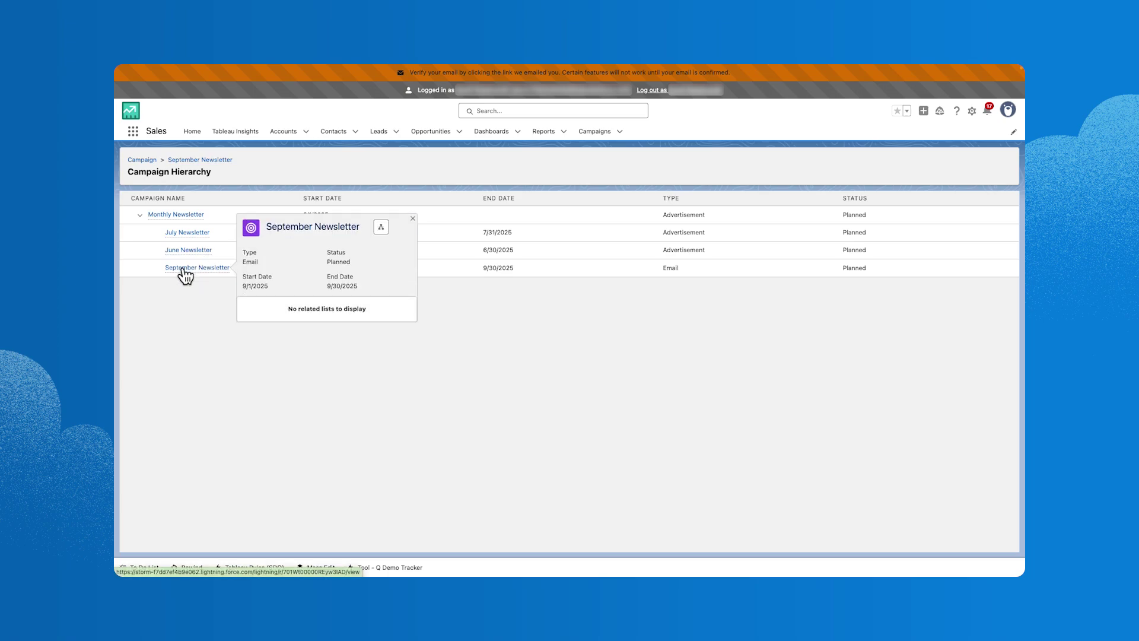
click(191, 272)
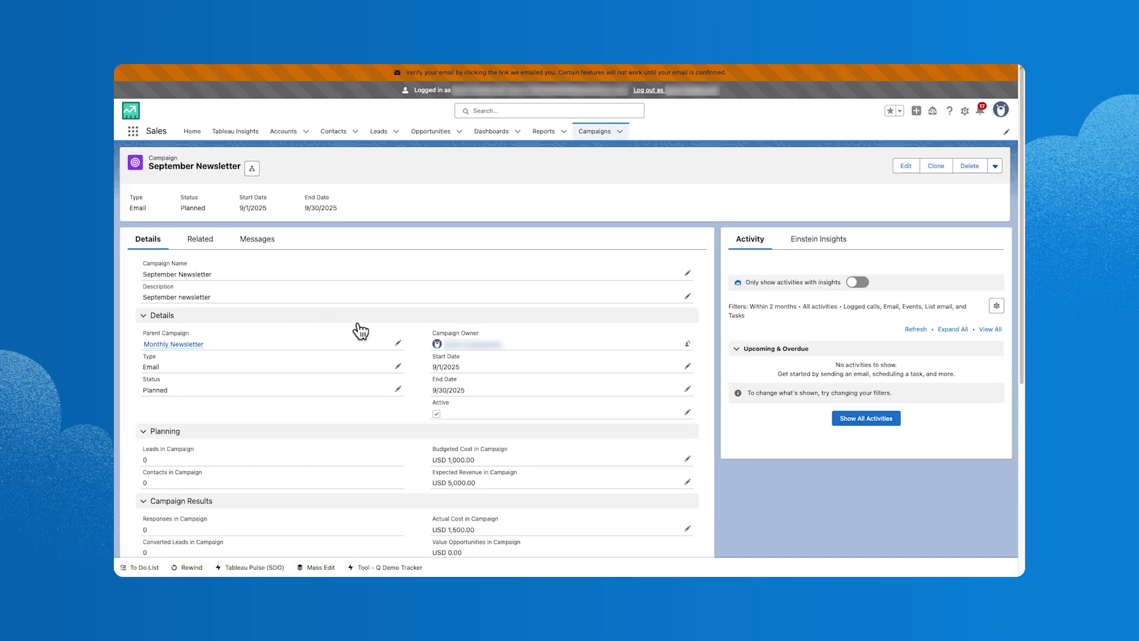
scroll(359, 325, down, 3)
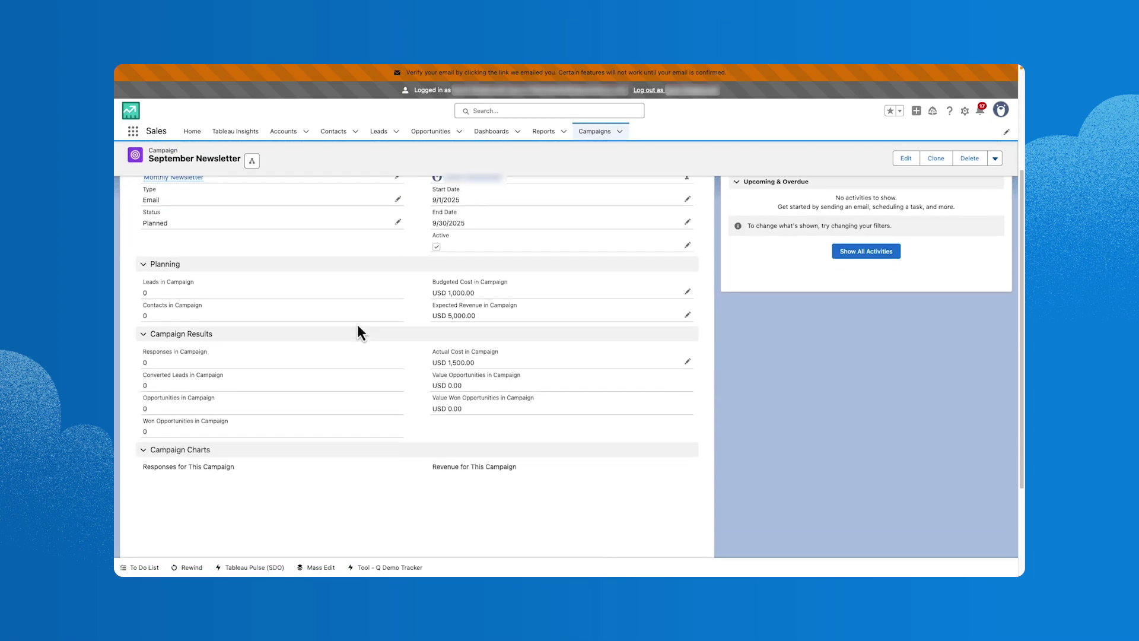
scroll(358, 326, up, 3)
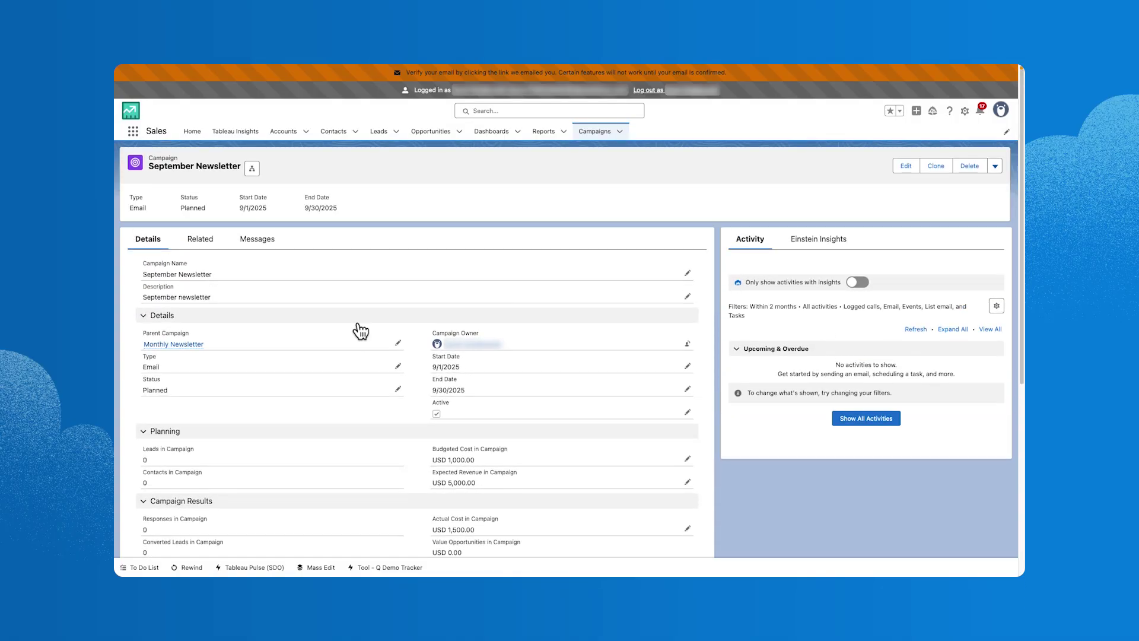
click(199, 239)
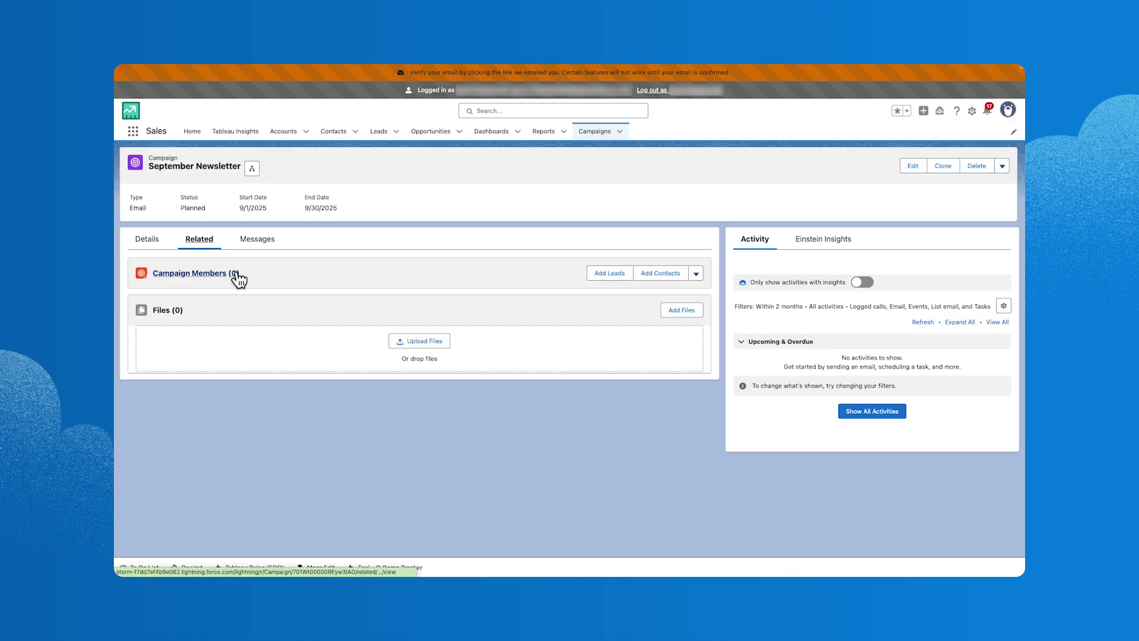
Add five selected leads to September Newsletter with member status Sent.
click(601, 273)
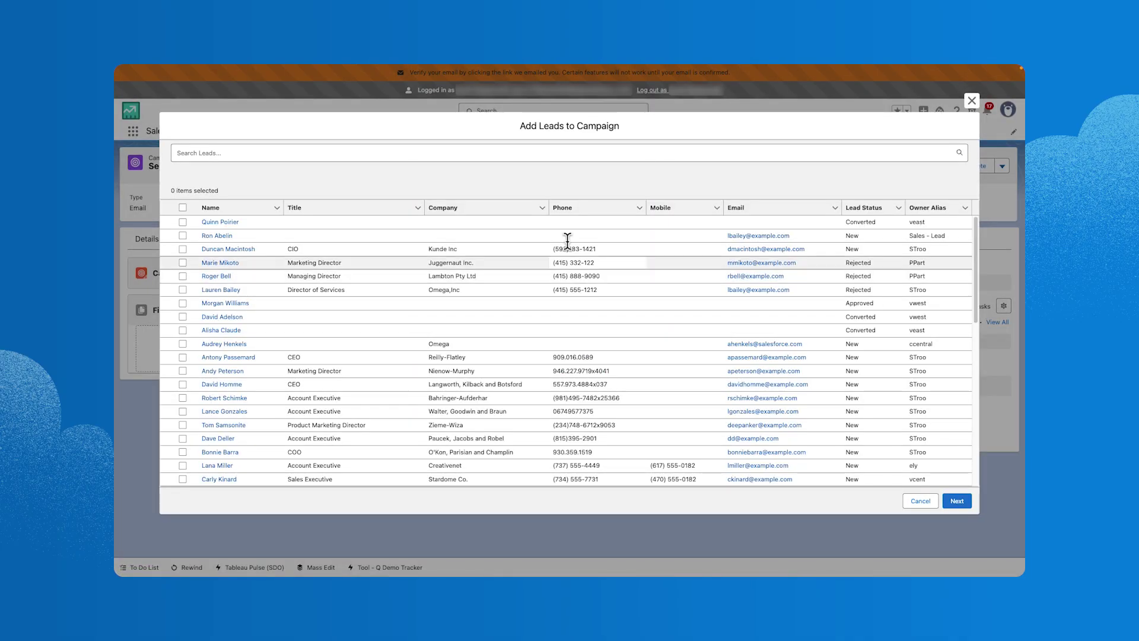
click(363, 151)
click(231, 202)
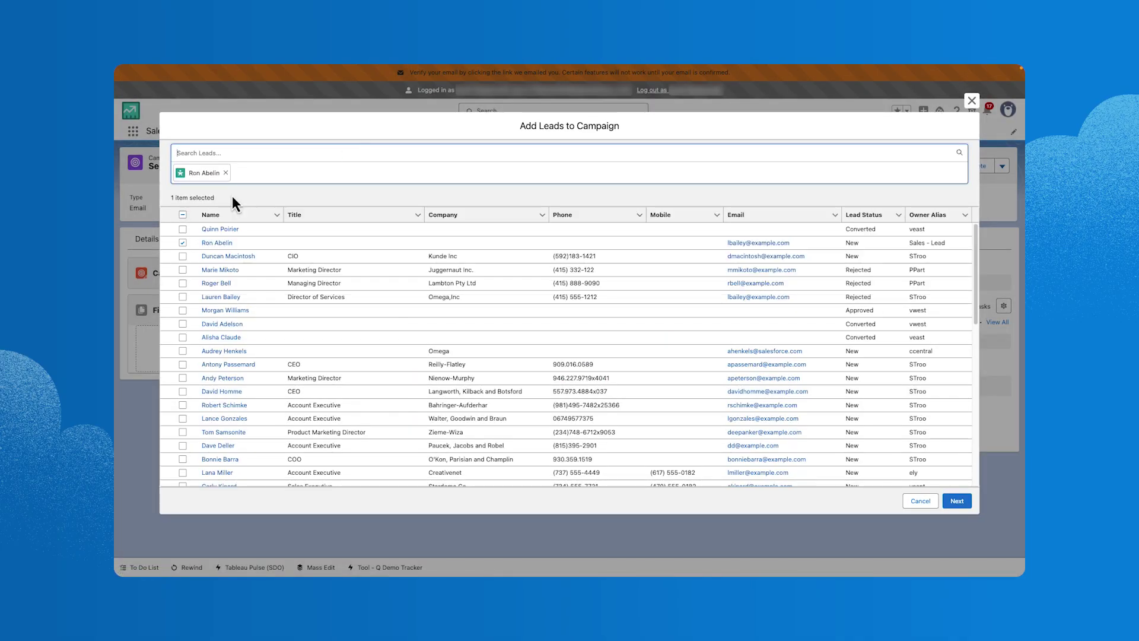
click(182, 269)
click(183, 276)
click(183, 289)
click(183, 303)
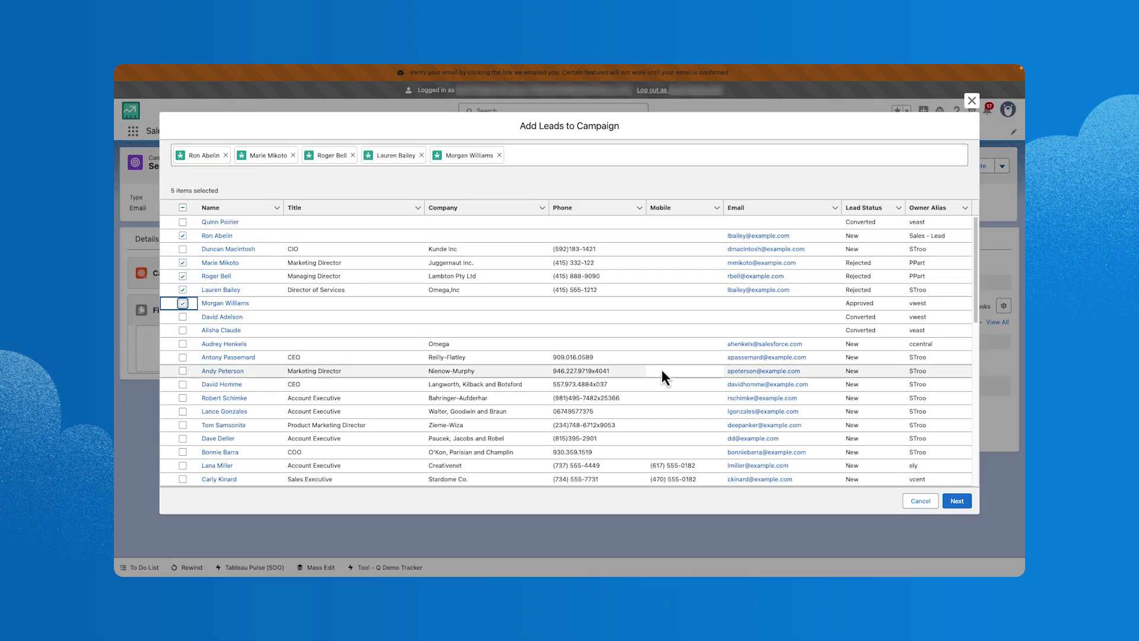
click(963, 504)
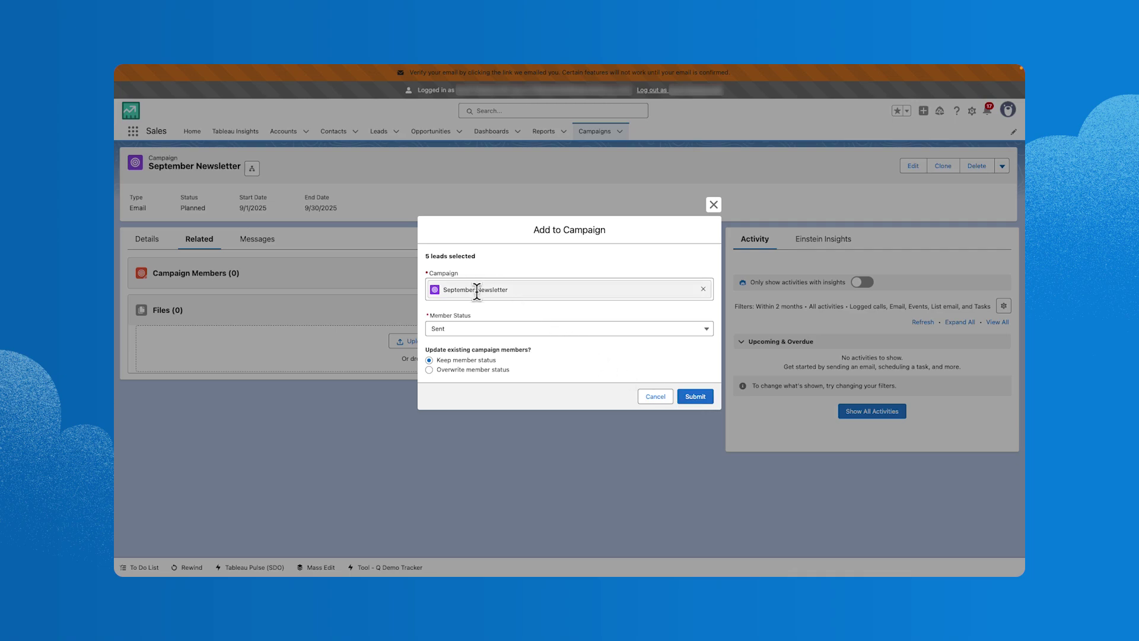
click(483, 330)
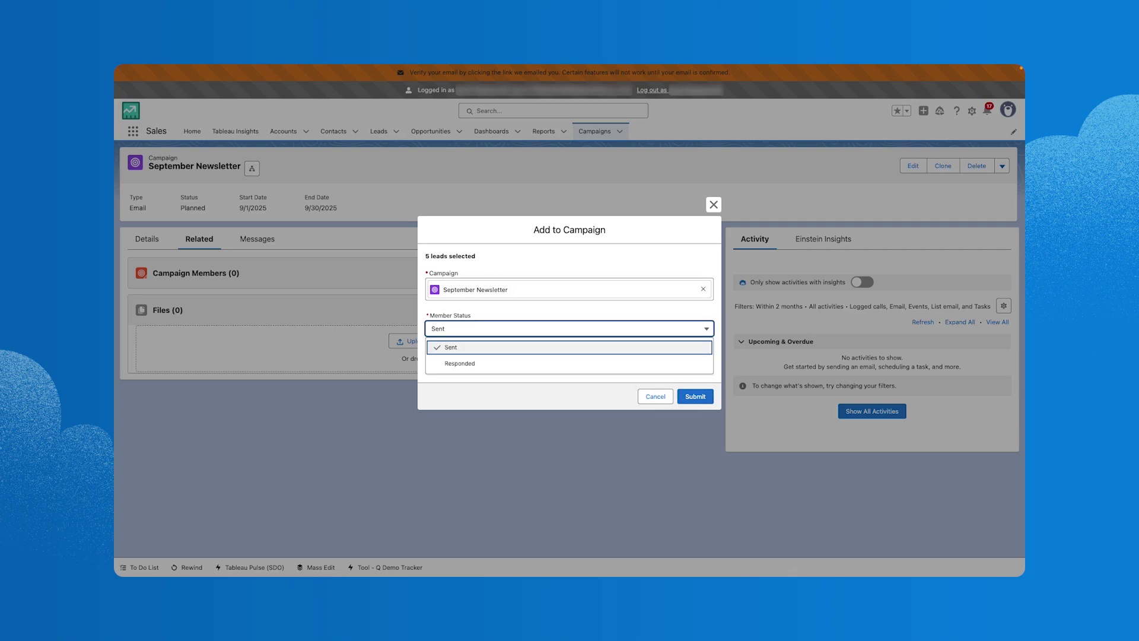
click(579, 348)
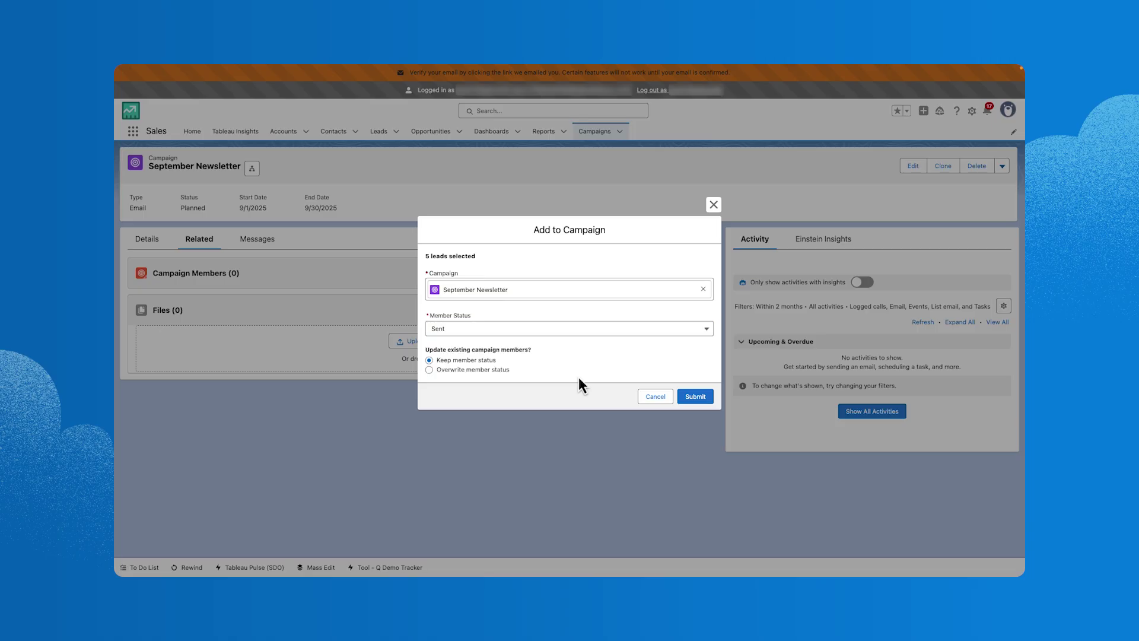
click(709, 399)
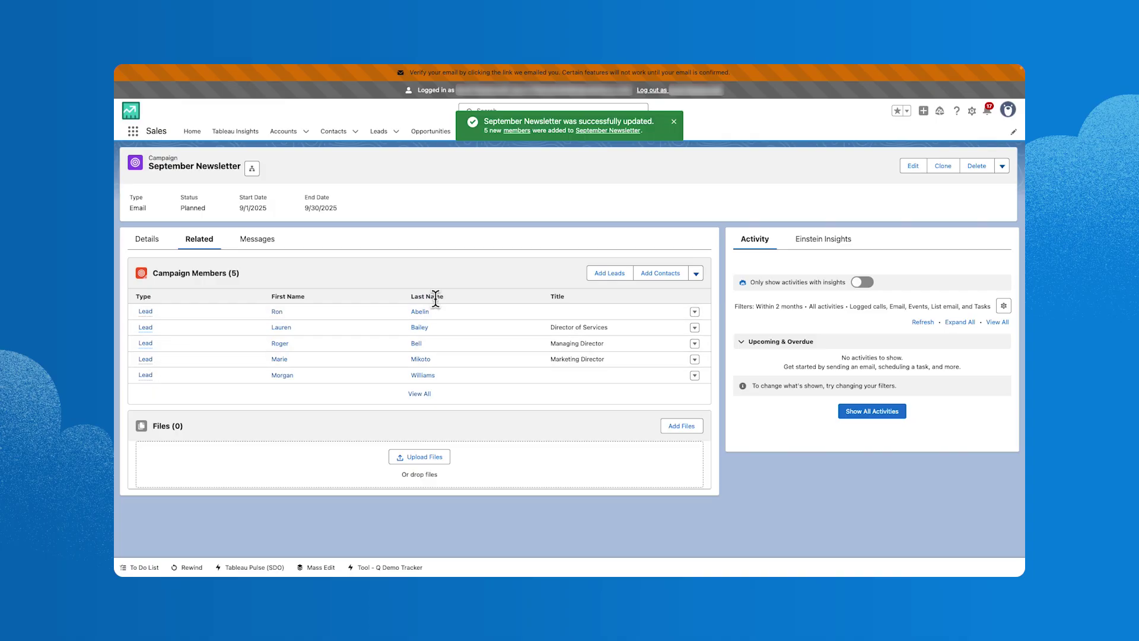
Add three selected contacts to September Newsletter with member status Sent.
click(663, 278)
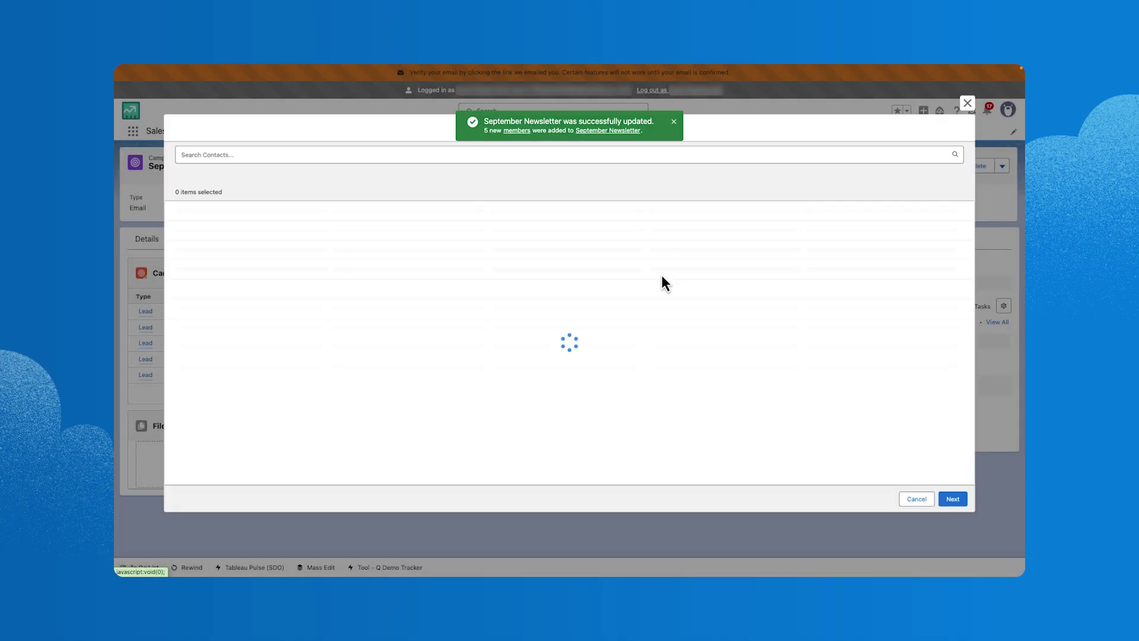
click(184, 236)
click(183, 250)
click(182, 263)
click(955, 501)
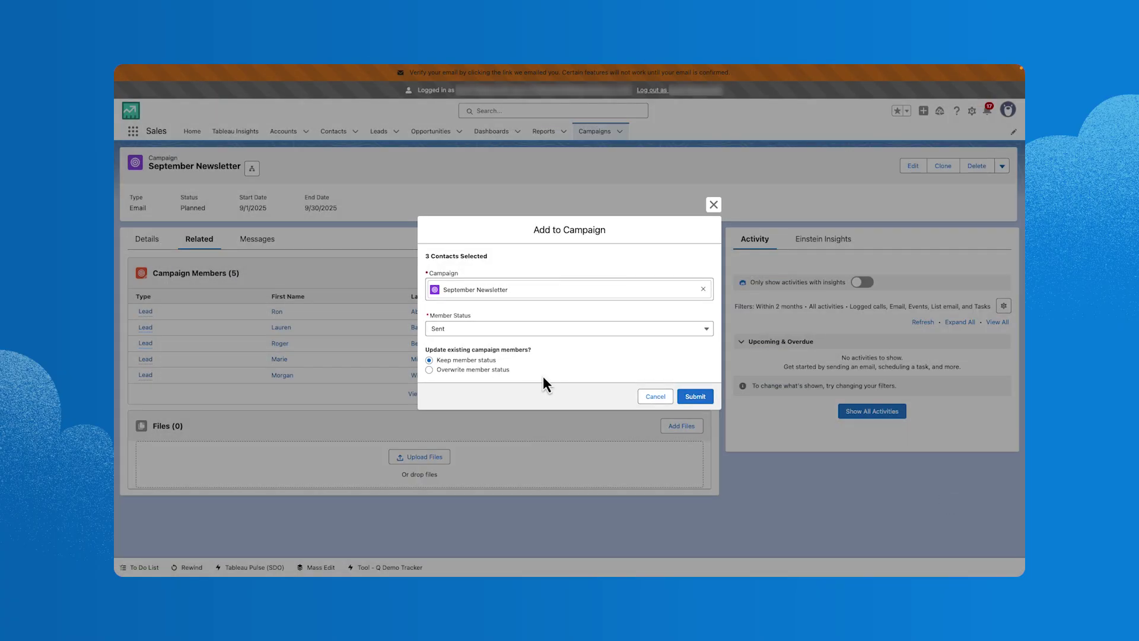
click(698, 398)
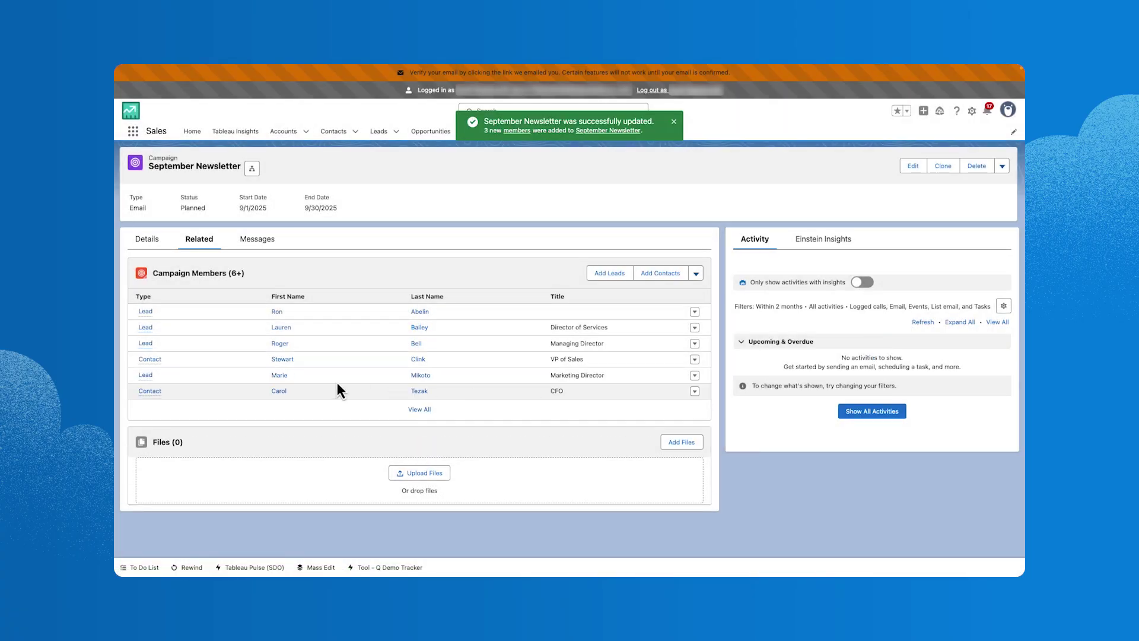
mouse_move(146, 374)
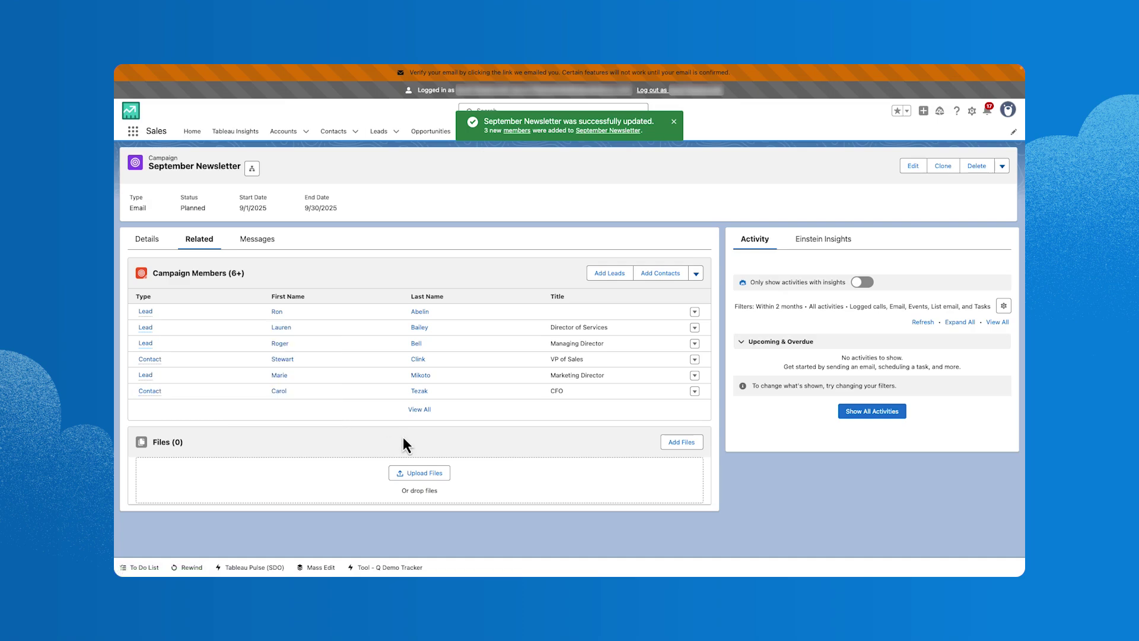
Inspect one member's Campaign Member record, then return and show the Campaign Members actions menu.
click(279, 377)
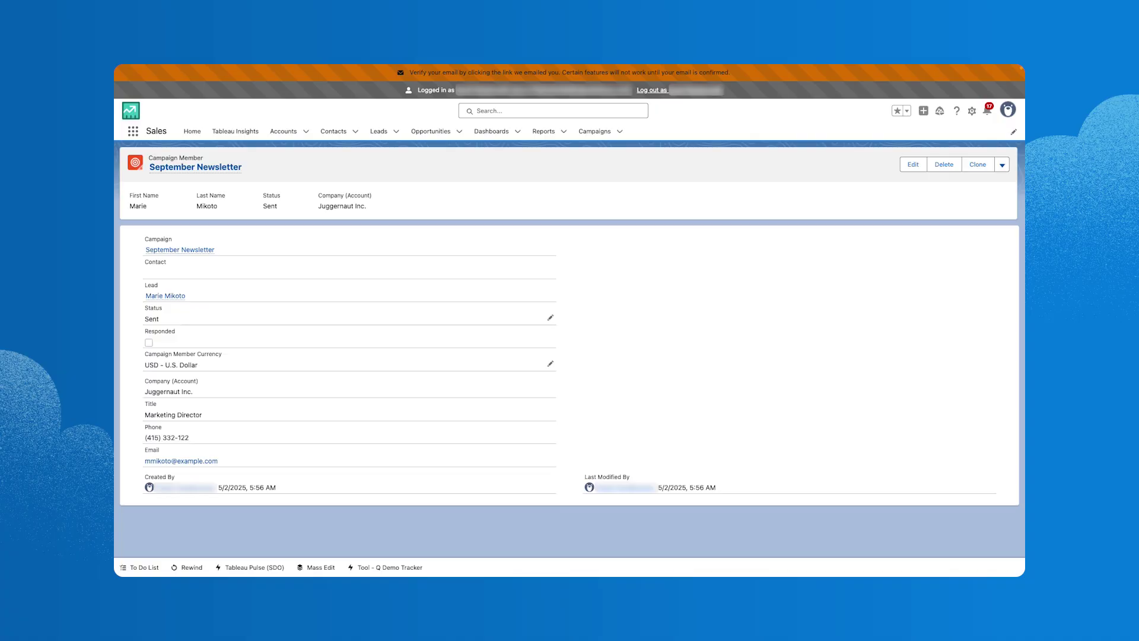
click(178, 252)
click(195, 239)
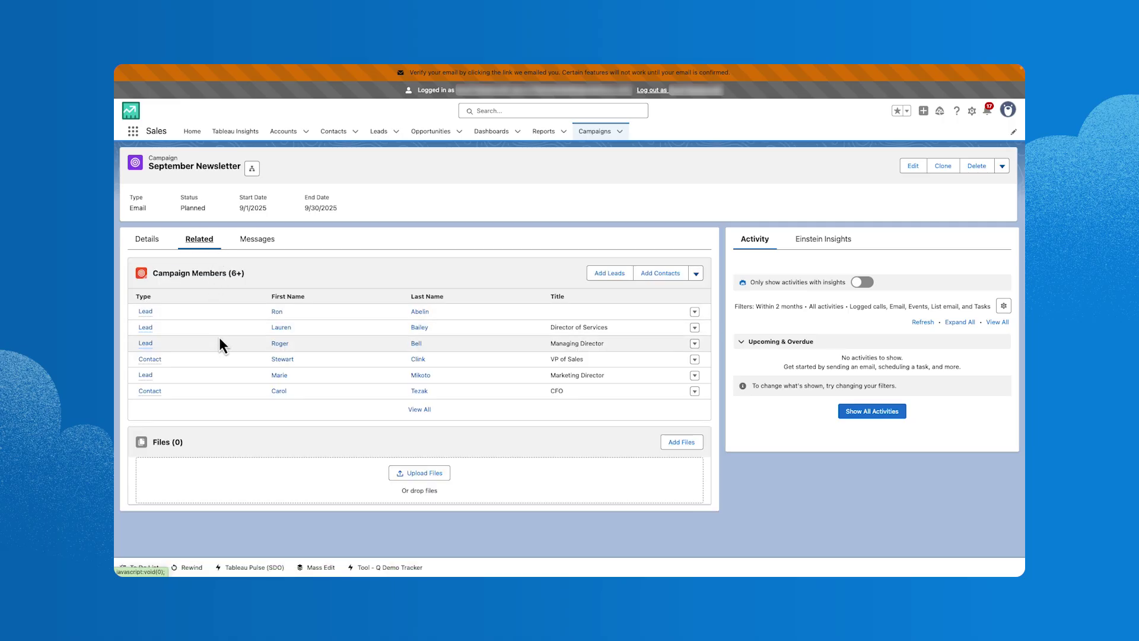
click(694, 274)
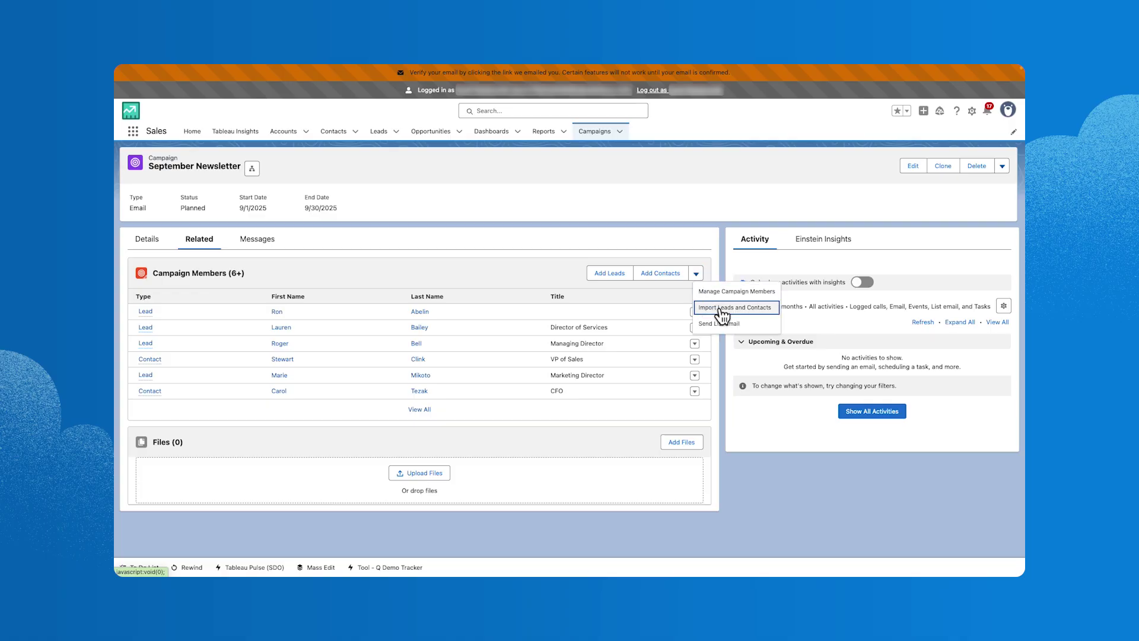